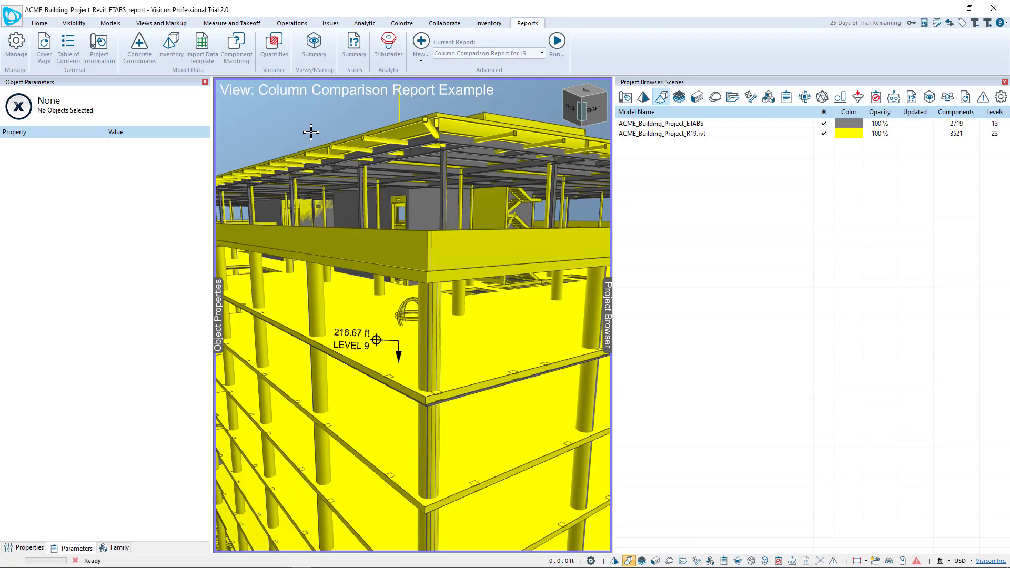
Select Revit column C-3 from the R19.rvt model in the 3D view.
click(682, 126)
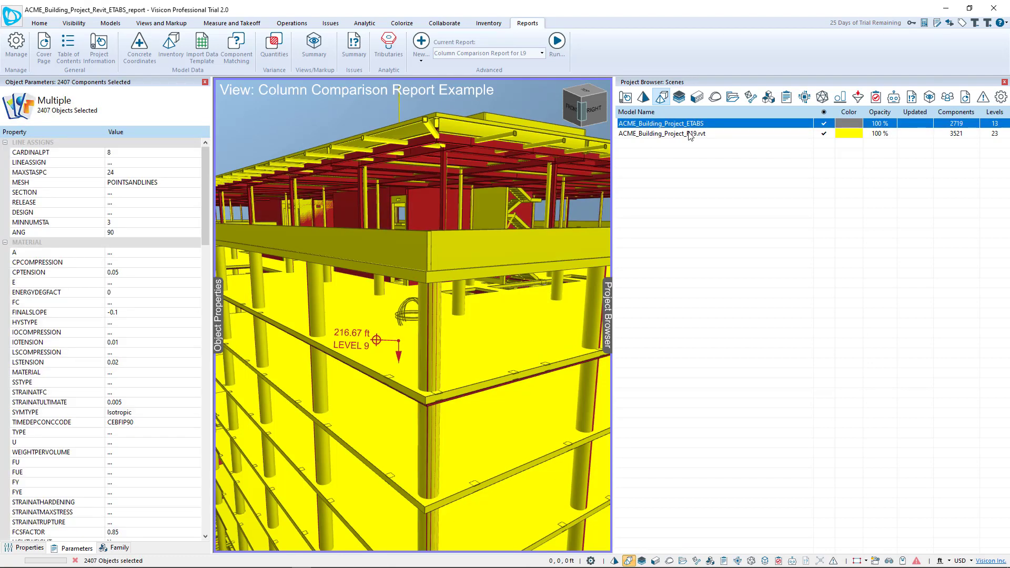
click(690, 135)
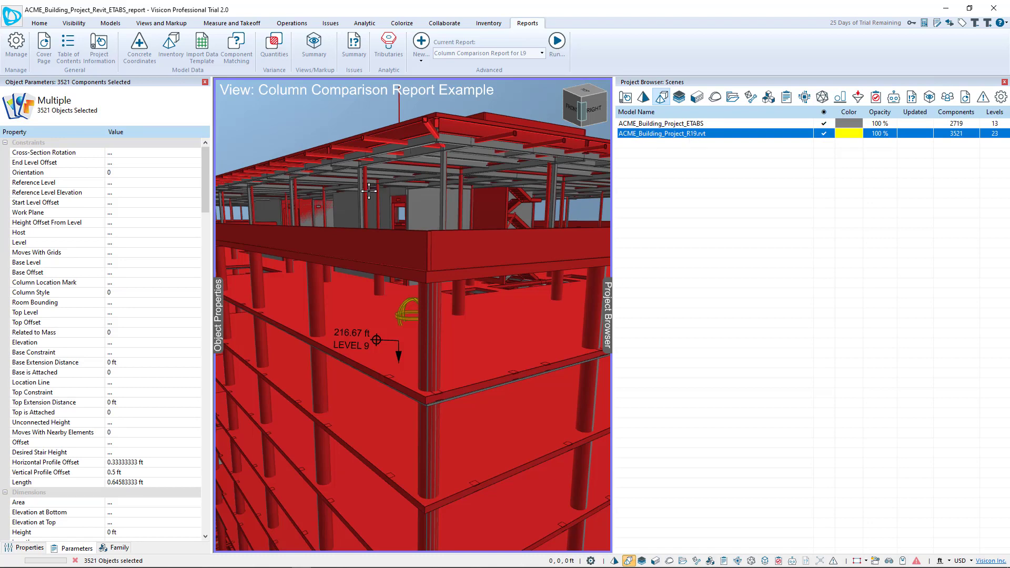
click(436, 313)
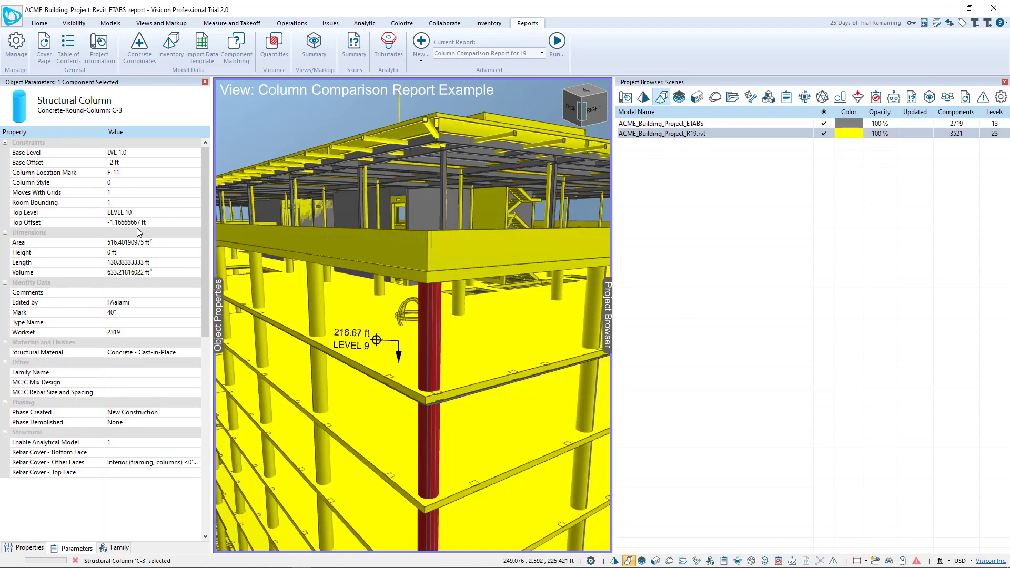
Review C-3's properties, parameters and family: Concrete-Round-Column, Level 1 to Level 10, 130.833 ft high.
click(29, 554)
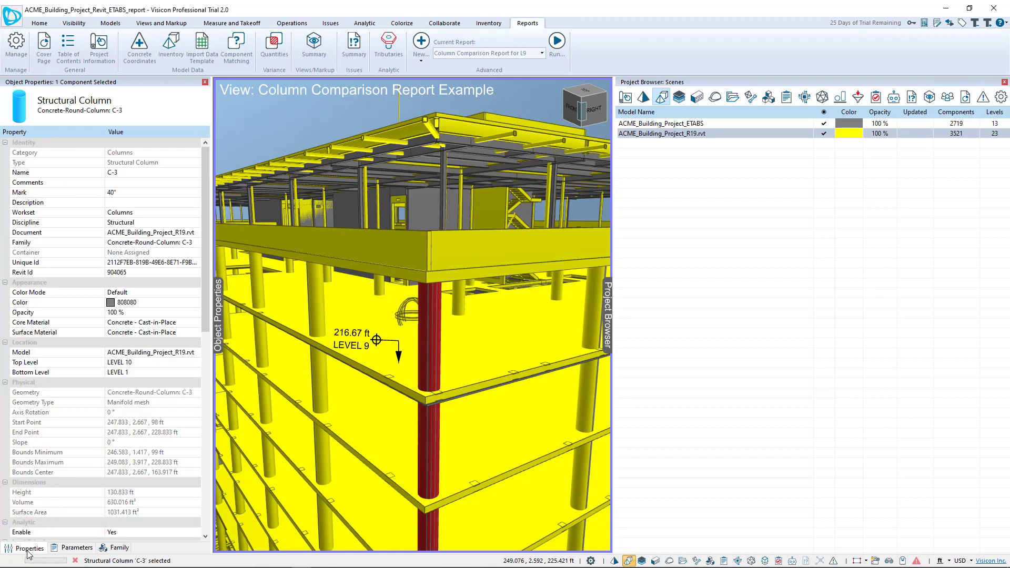
click(85, 550)
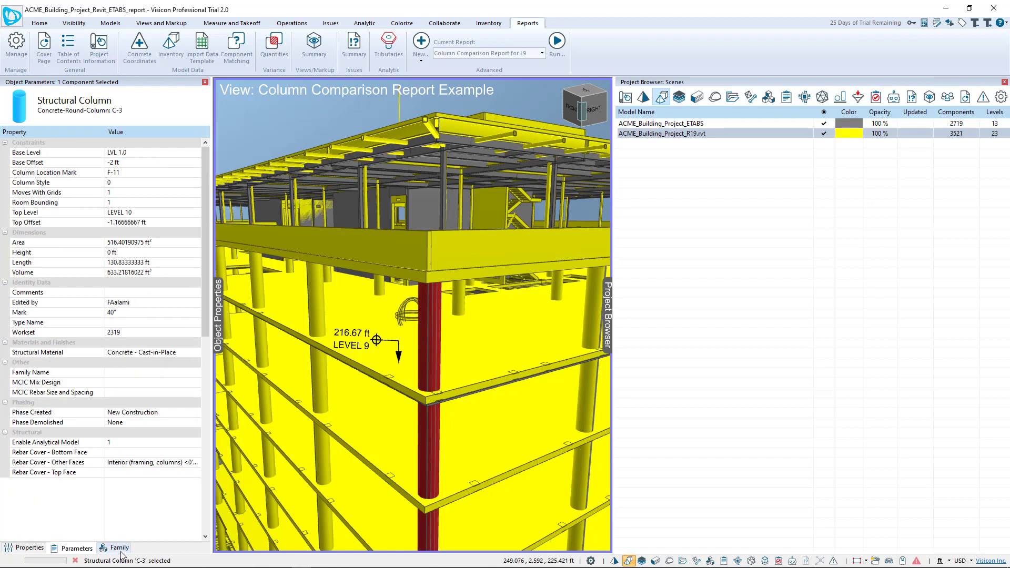
click(122, 552)
click(86, 550)
click(32, 549)
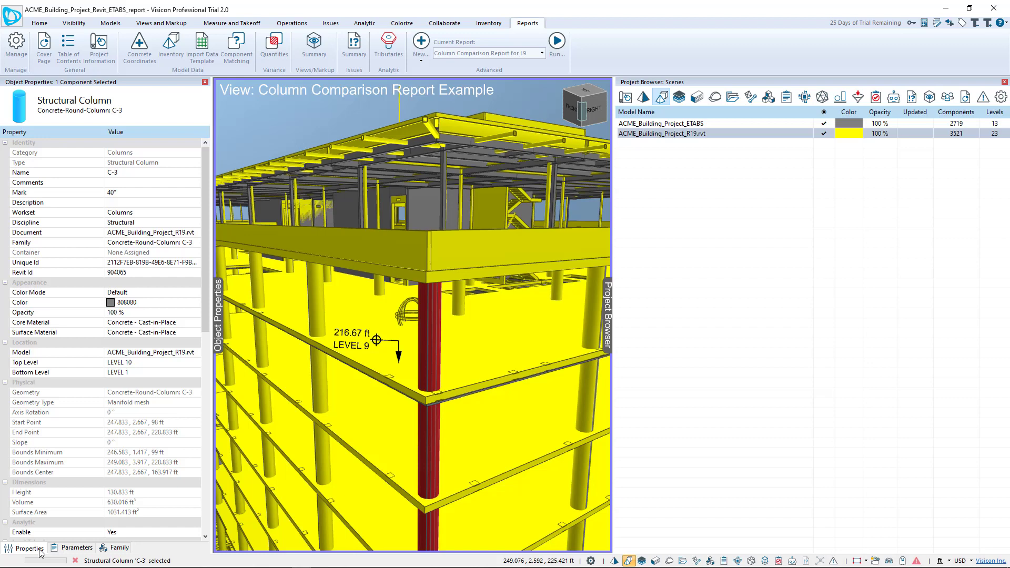
Create a new Component Matching report.
click(419, 56)
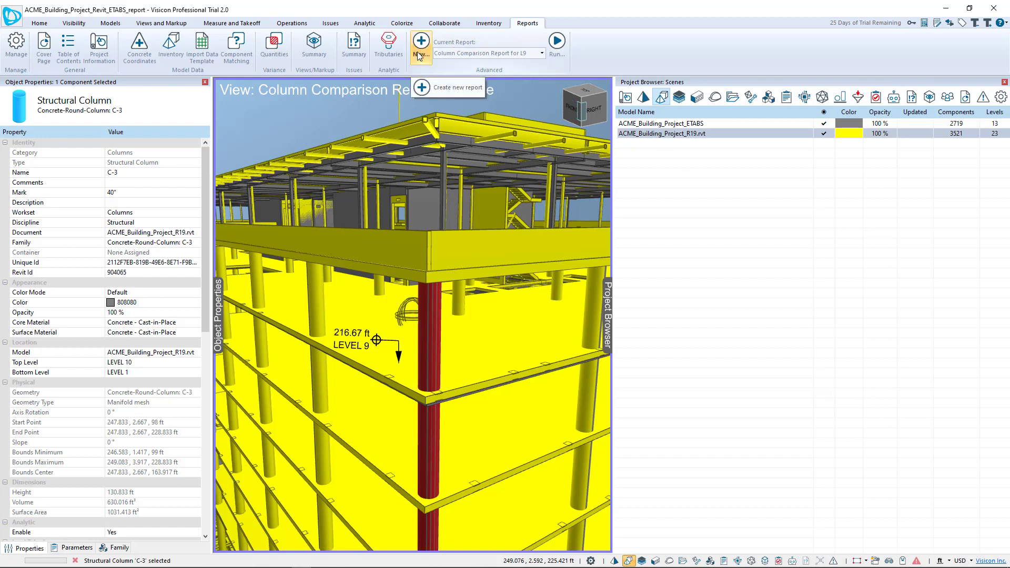
click(420, 56)
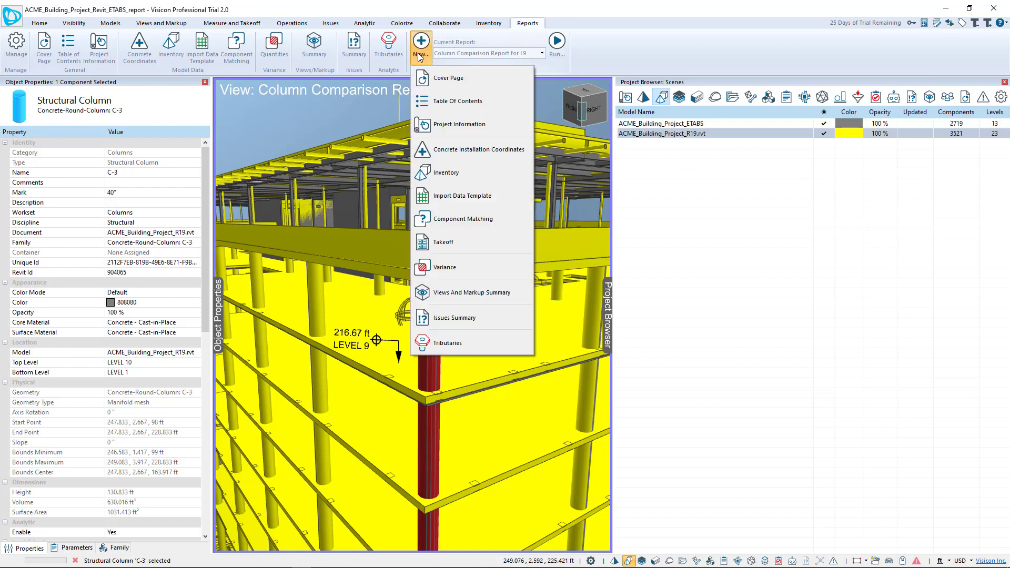
click(434, 220)
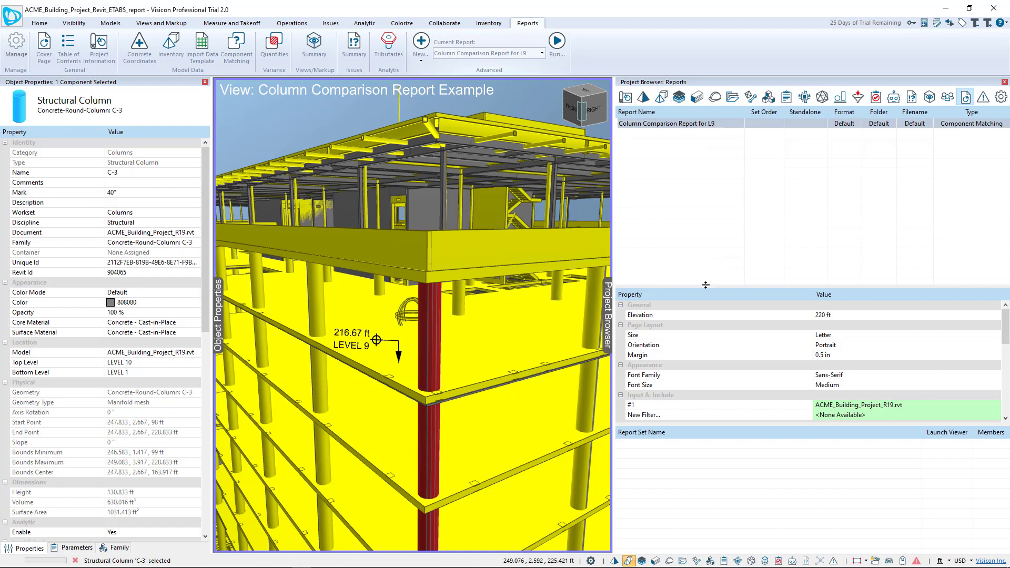
Enlarge the report property grid and review its inputs and Variables To Show.
drag(705, 285, 711, 168)
drag(736, 298, 725, 460)
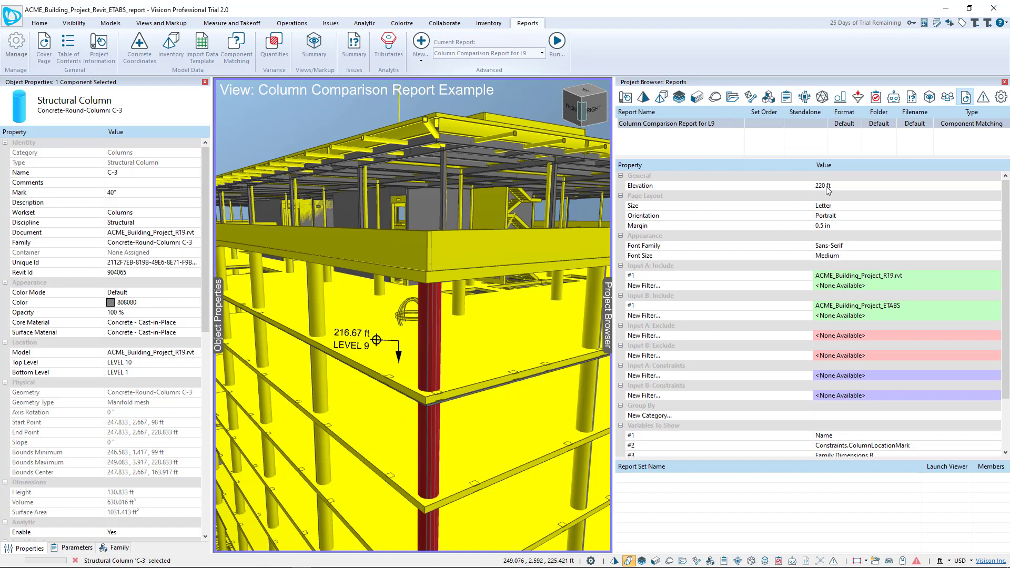
scroll(840, 267, down, 1)
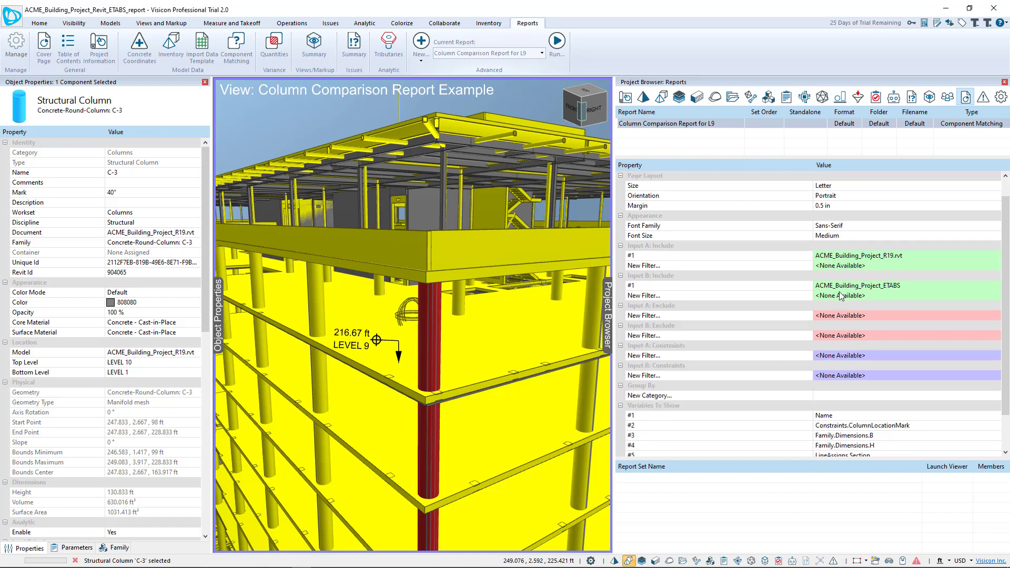
scroll(876, 290, down, 2)
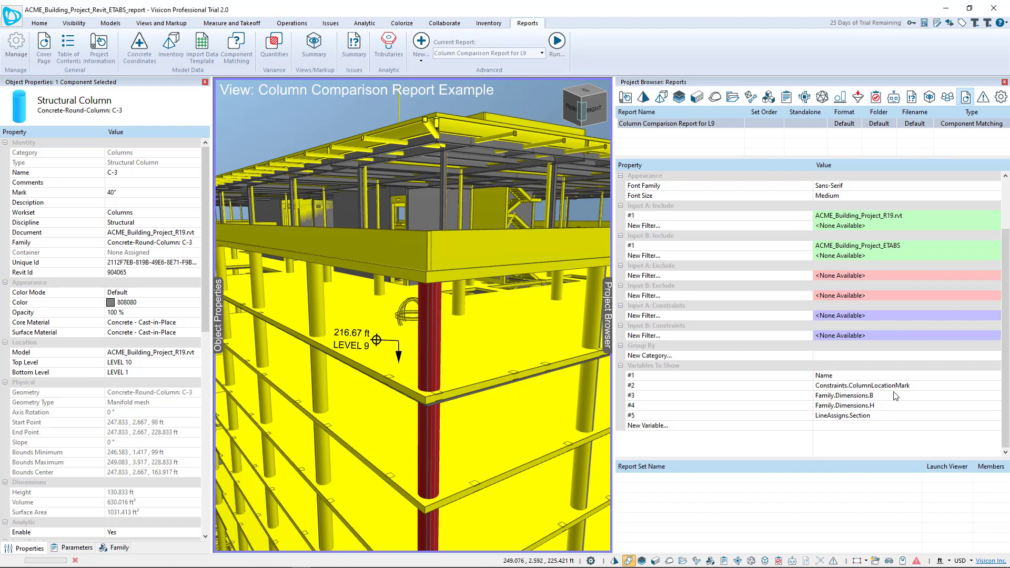
Export the report to Excel and rename group headers B2 to 'Revit' and G2 to 'ETABS'.
click(564, 46)
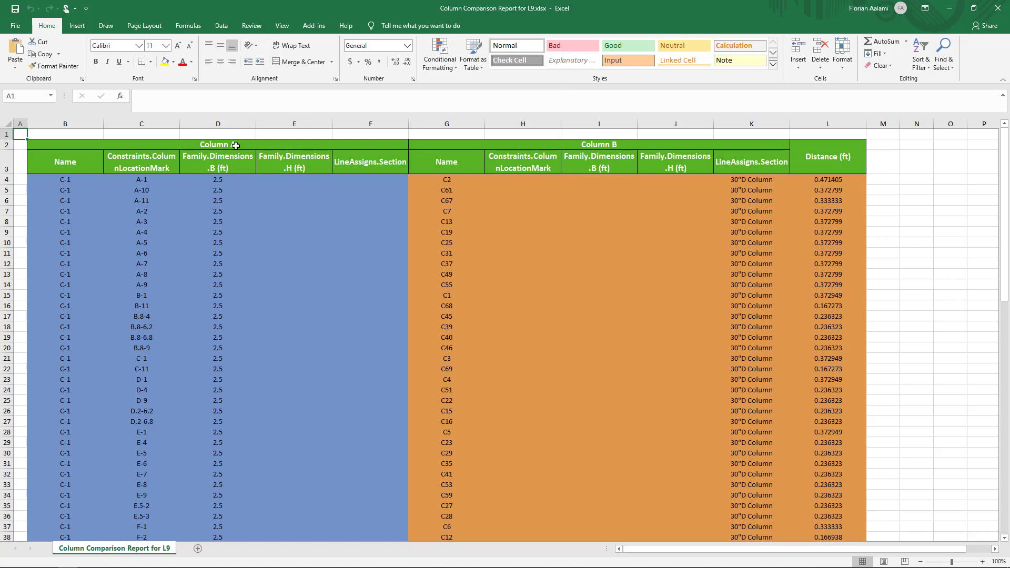
click(234, 146)
text(R)
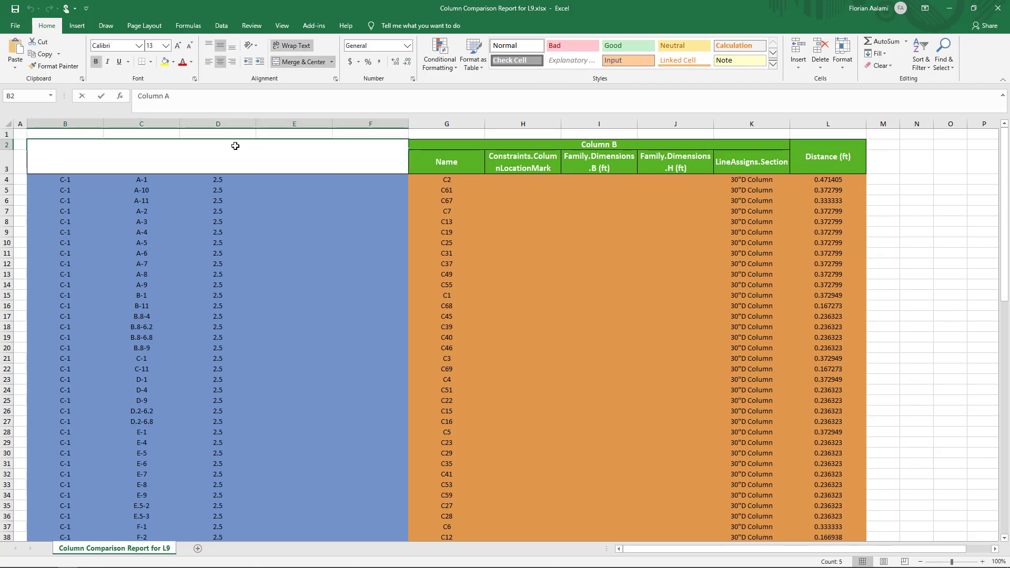
text(evit)
key(Return)
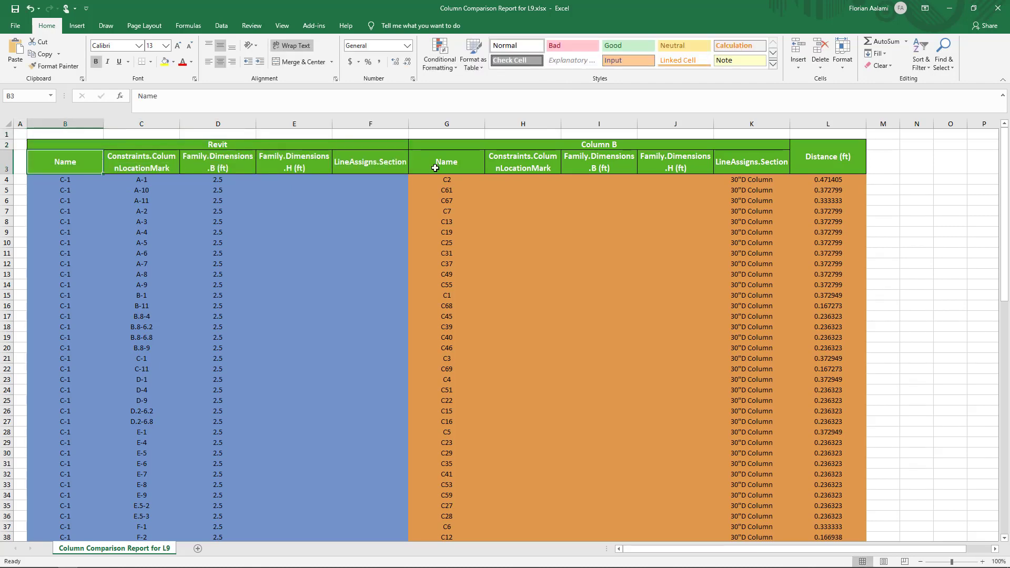
click(604, 146)
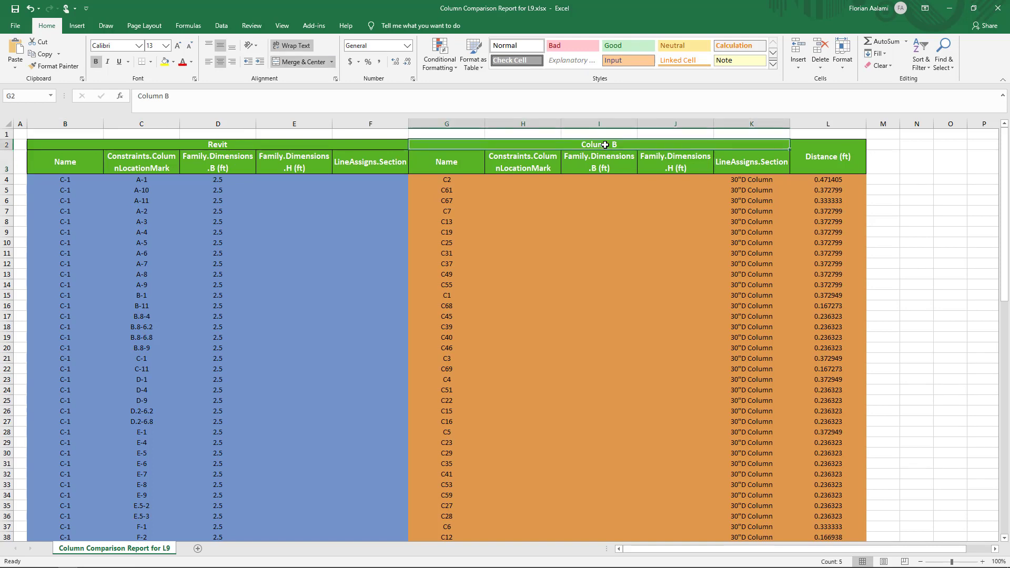
text(ETABS)
key(Return)
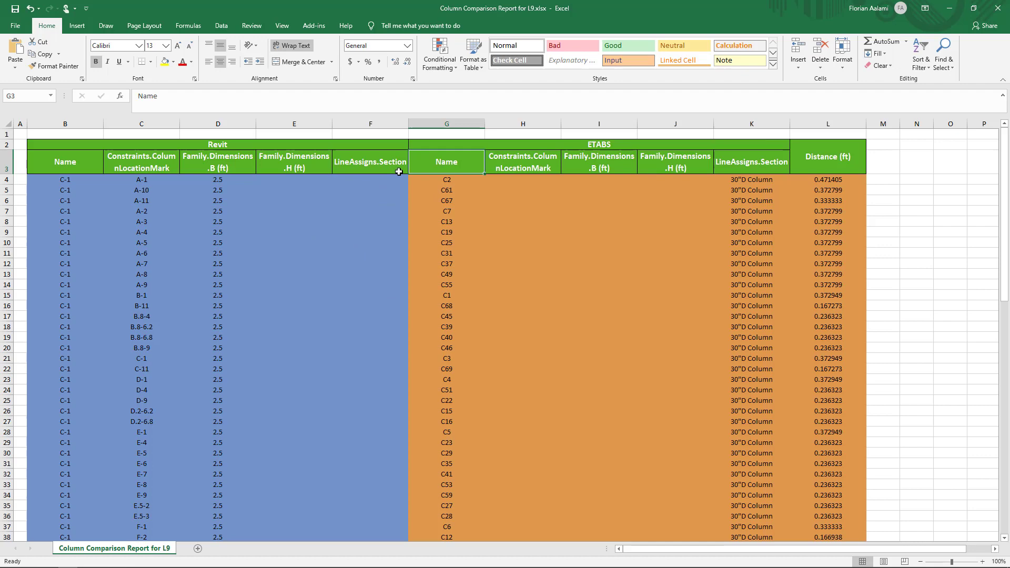
Delete the empty Revit LineAssigns.Section column F.
click(370, 124)
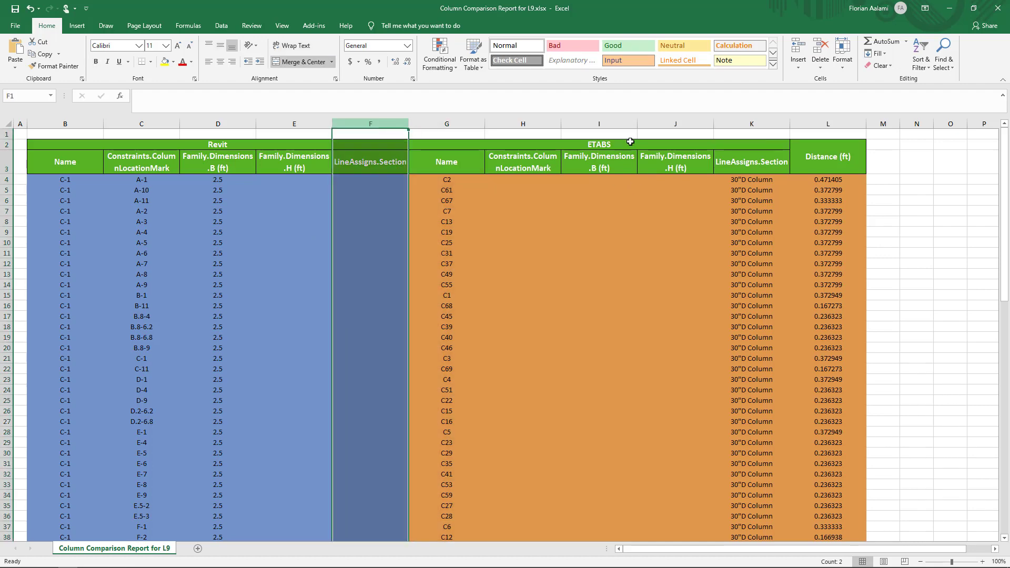
click(820, 67)
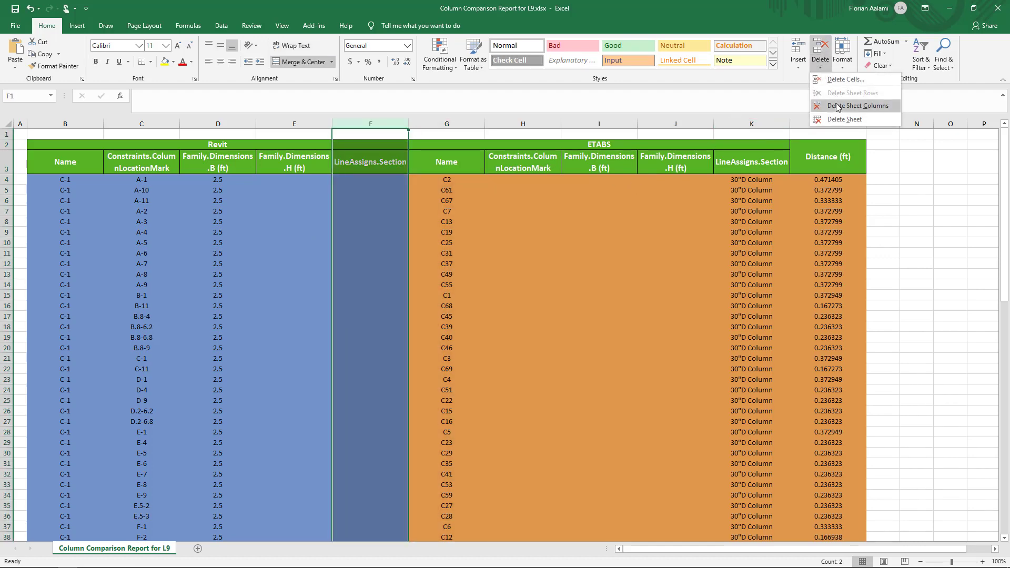
click(852, 112)
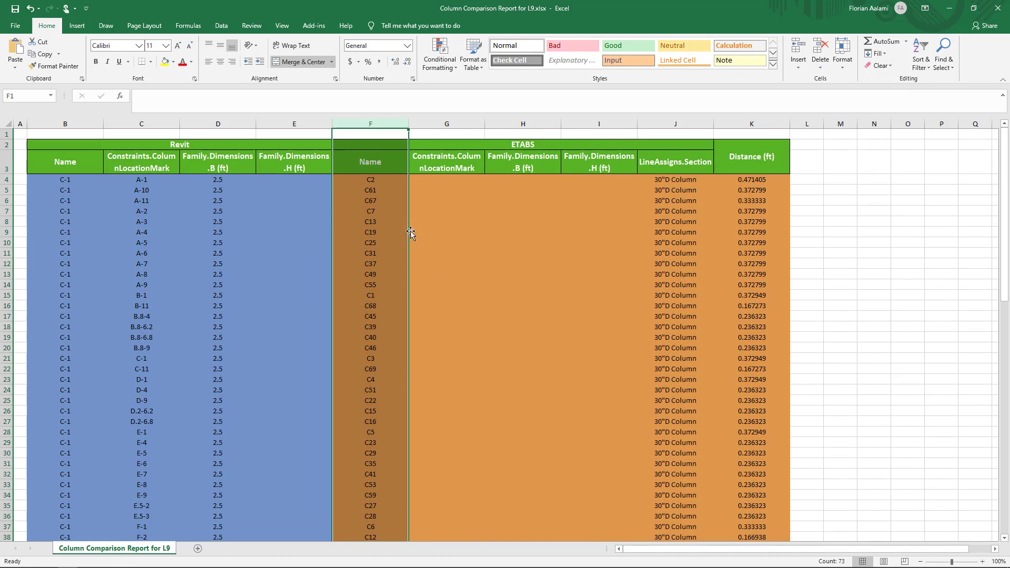
Delete the three empty ETABS columns G–I.
click(446, 124)
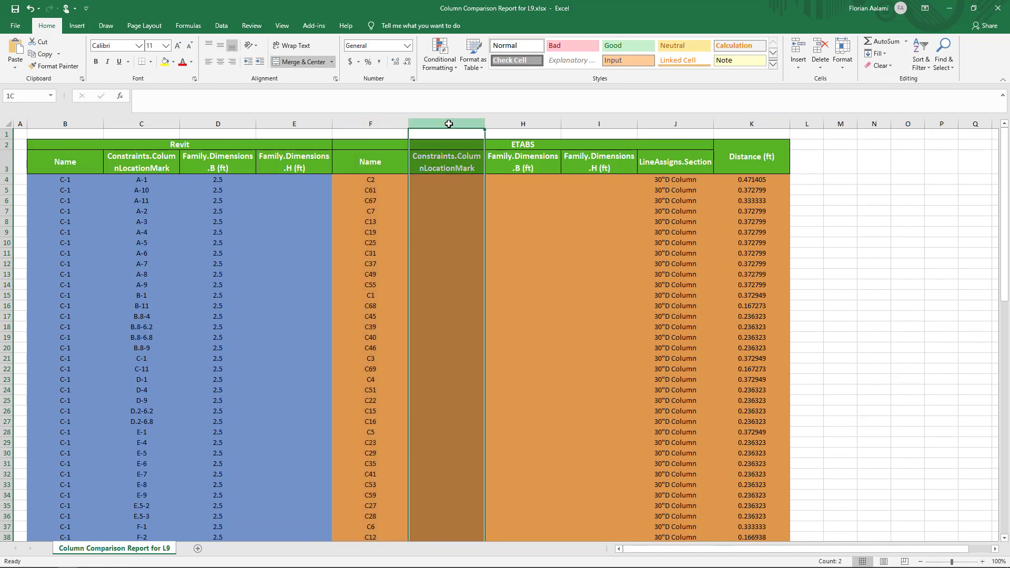
drag(478, 123, 593, 121)
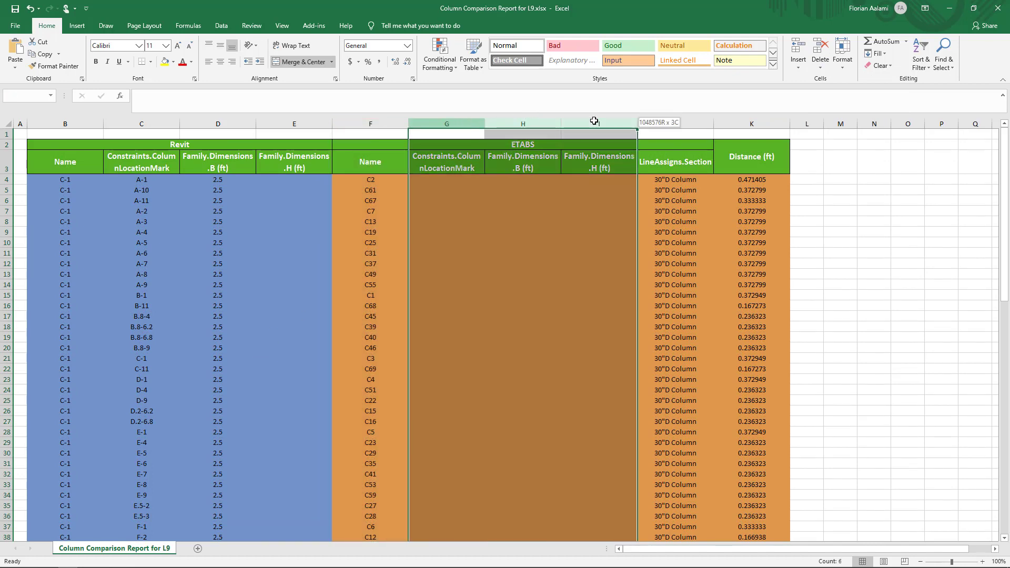
click(820, 67)
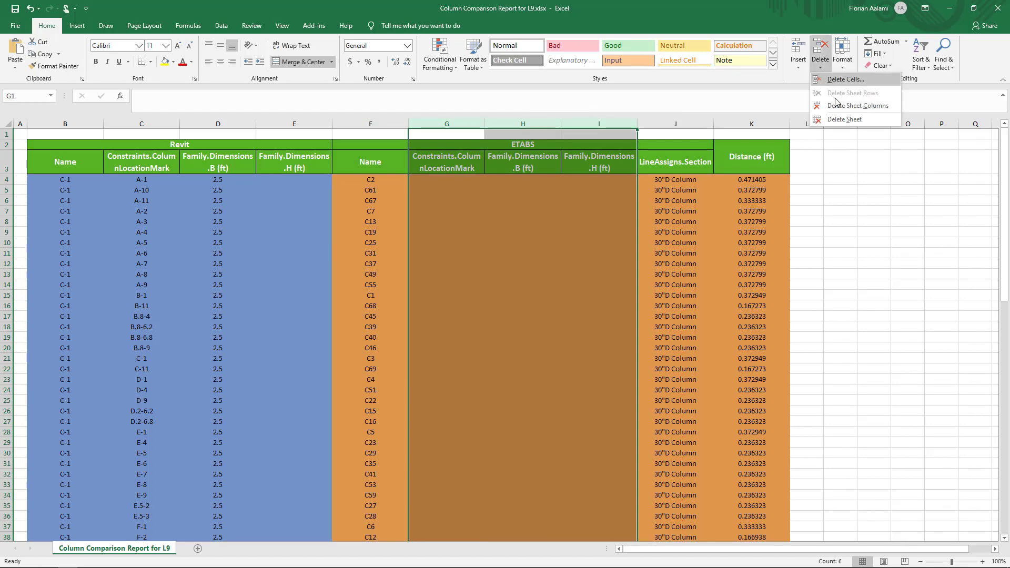
click(844, 107)
click(712, 274)
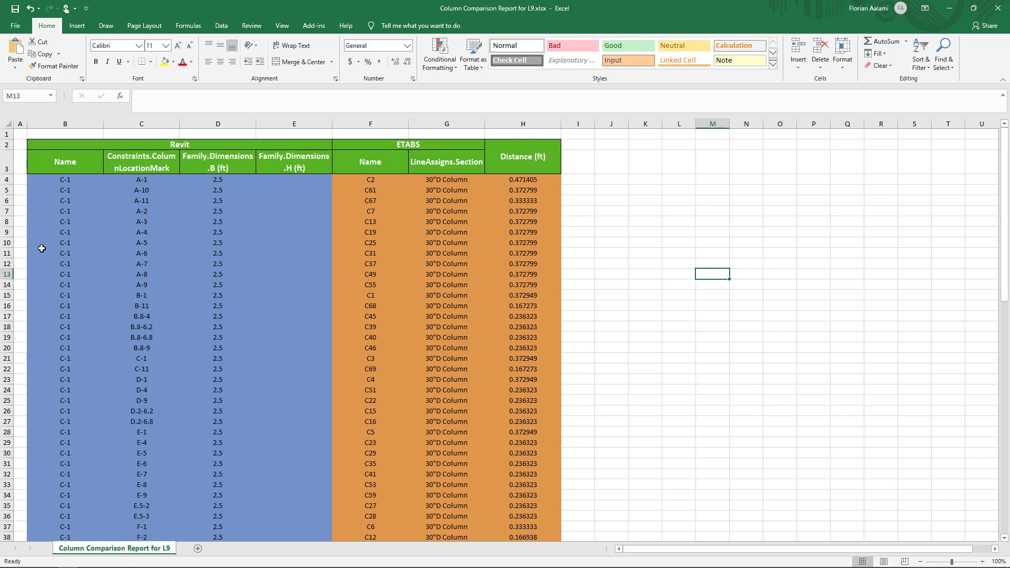
click(58, 234)
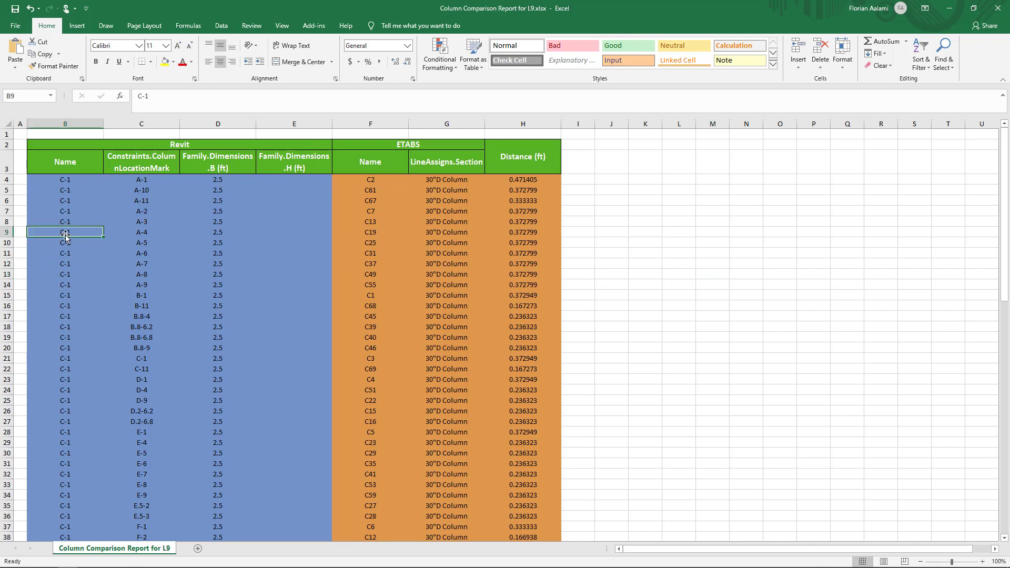
click(141, 232)
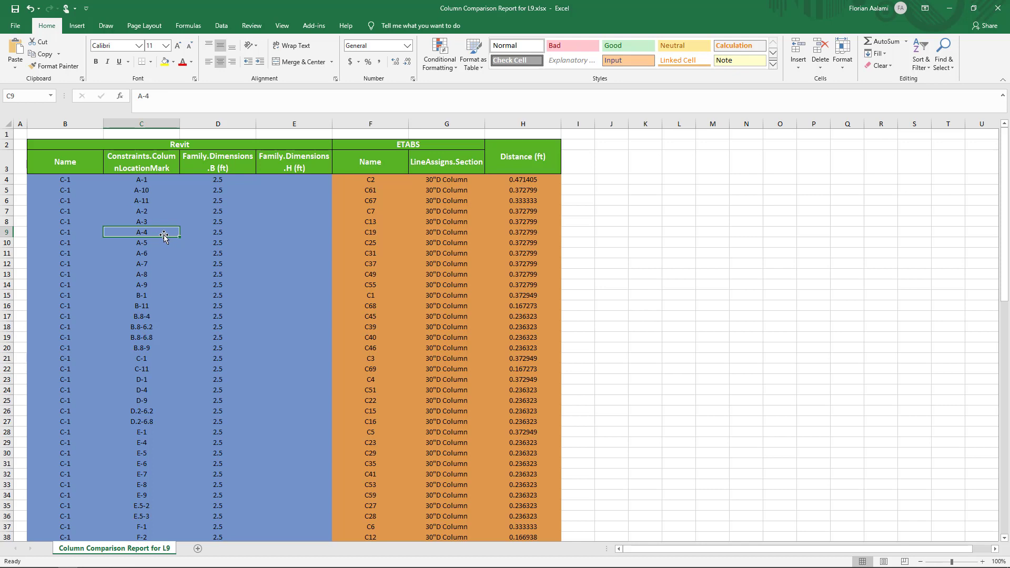
click(209, 233)
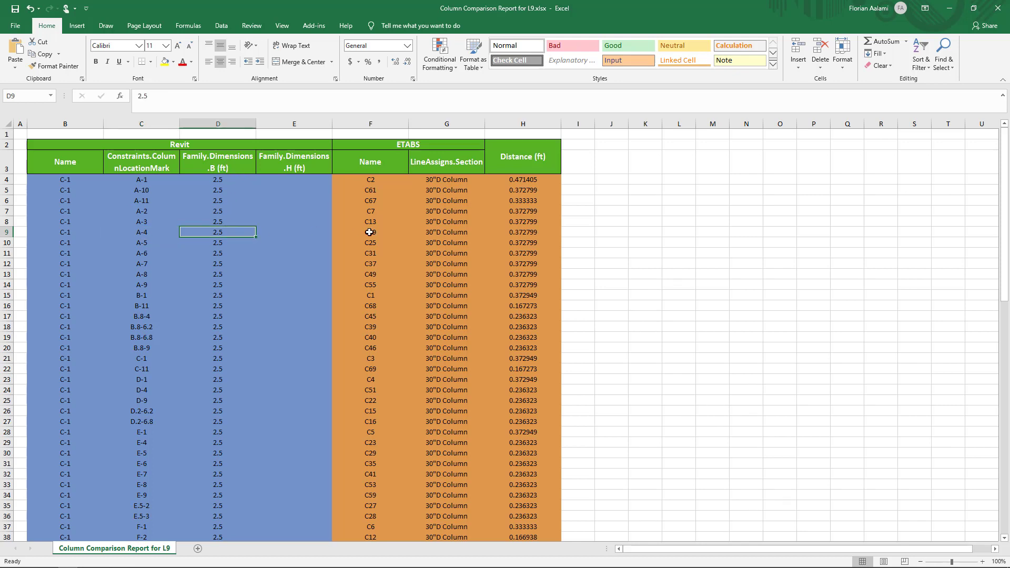
key(Right)
key(Right)
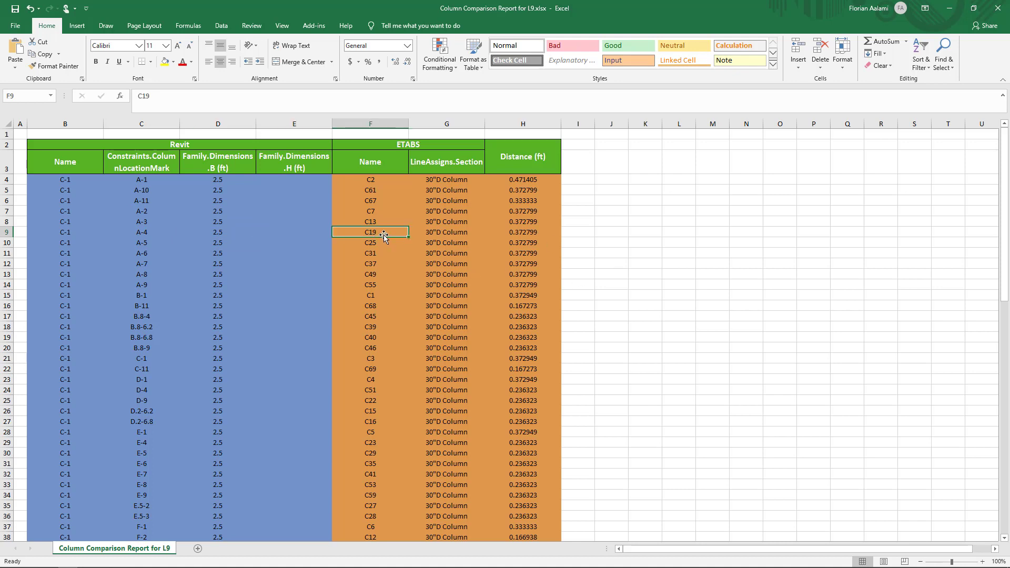
key(Right)
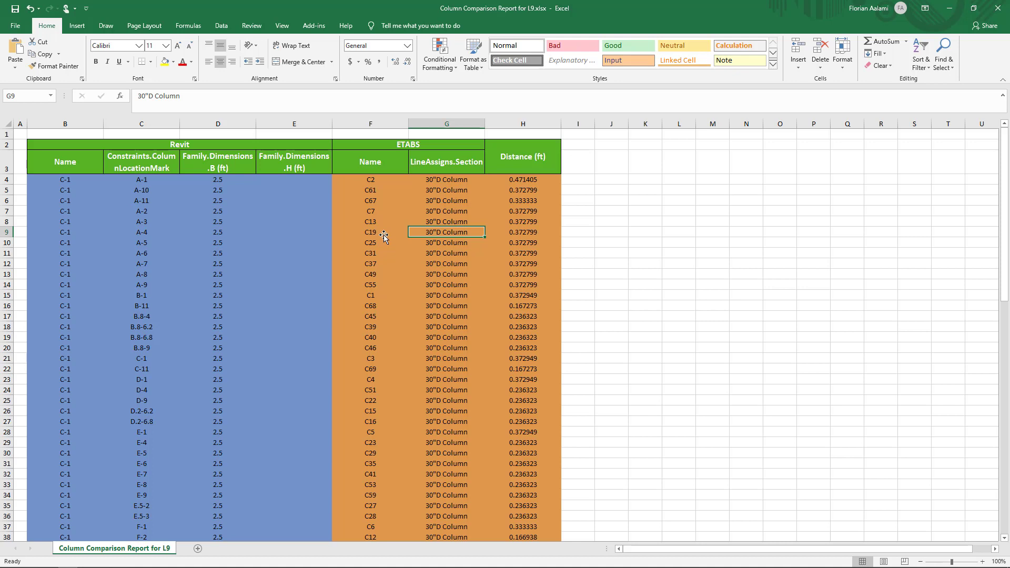
key(Right)
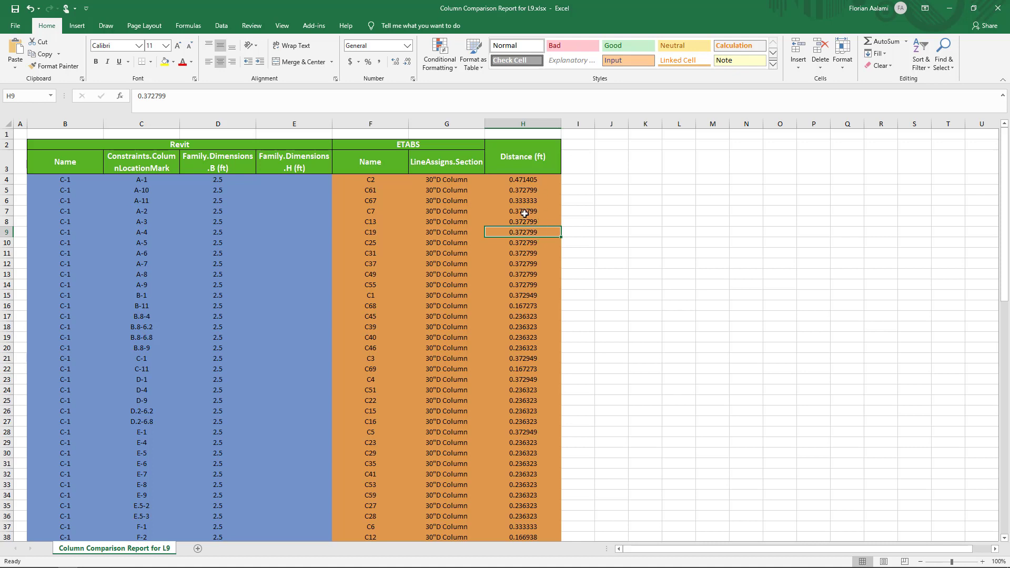
scroll(513, 317, down, 6)
scroll(513, 317, down, 1)
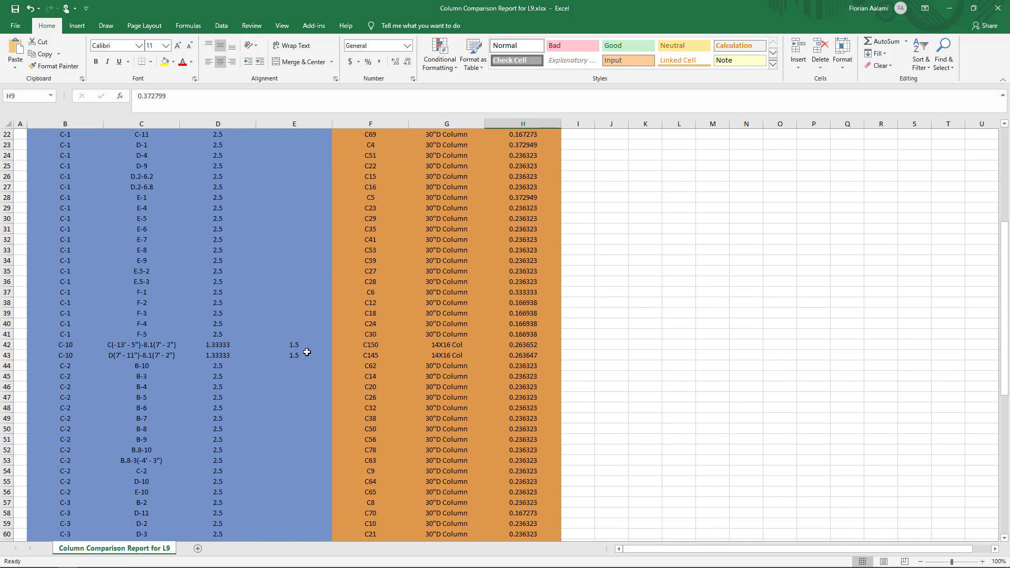
click(224, 348)
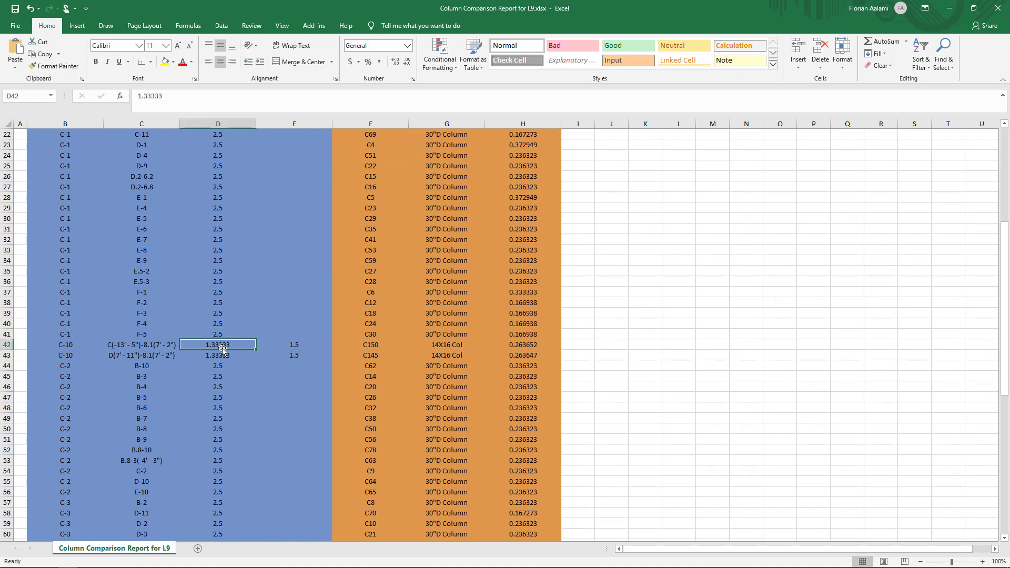
click(7, 344)
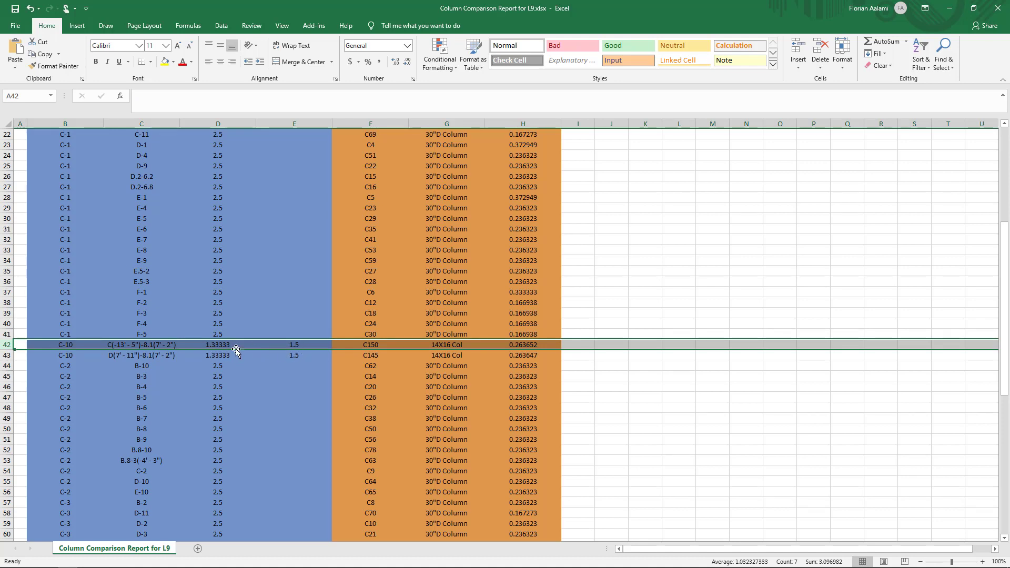
click(443, 347)
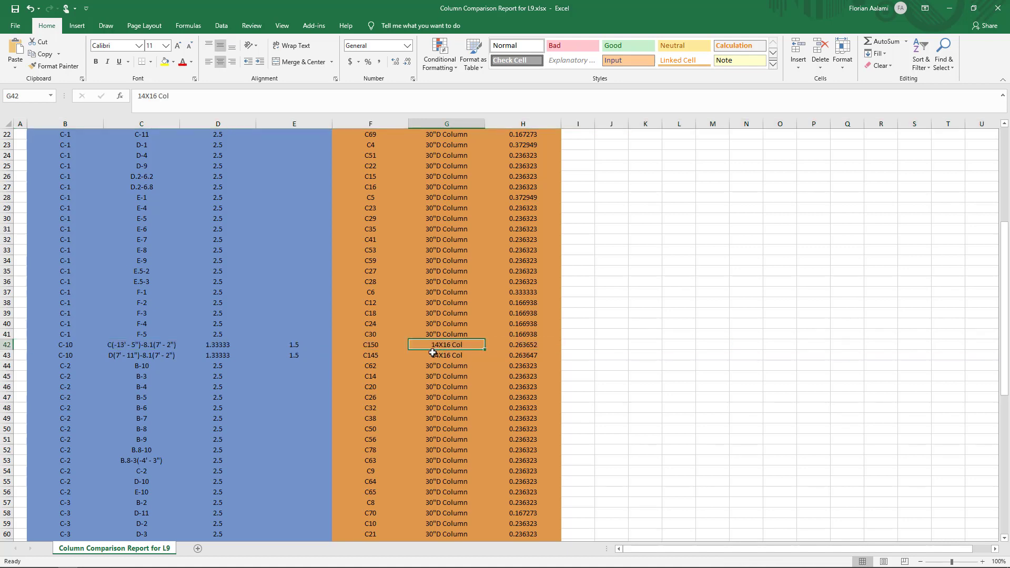